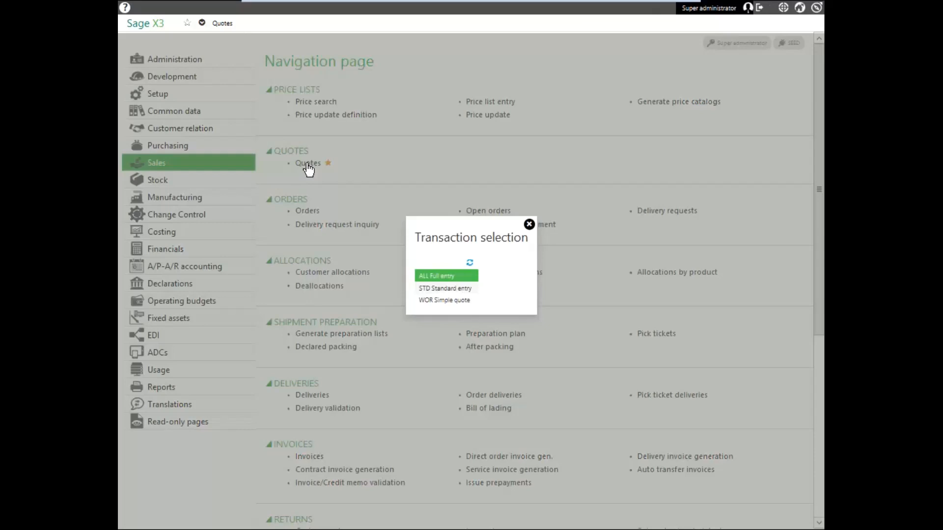
- Start a new sales quote with the ALL Full entry transaction and set its sales site to NA012
left_click(451, 278)
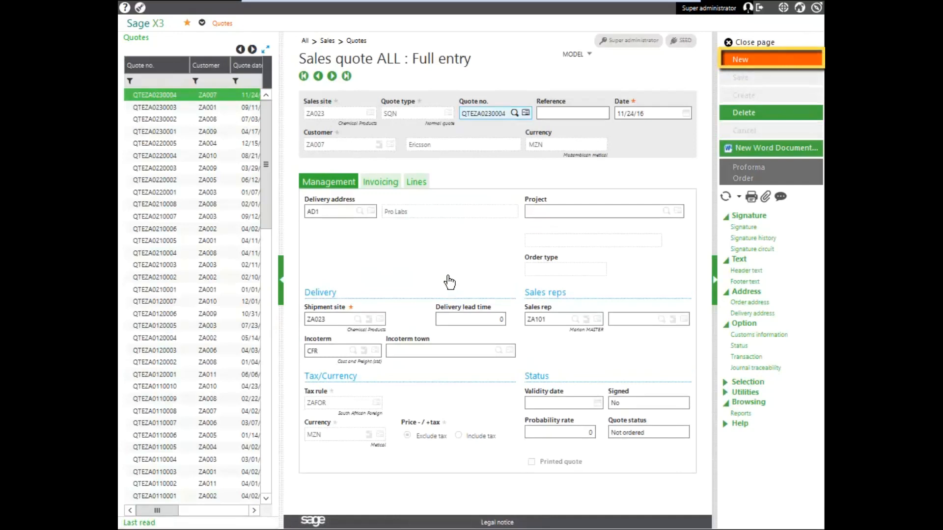
left_click(741, 63)
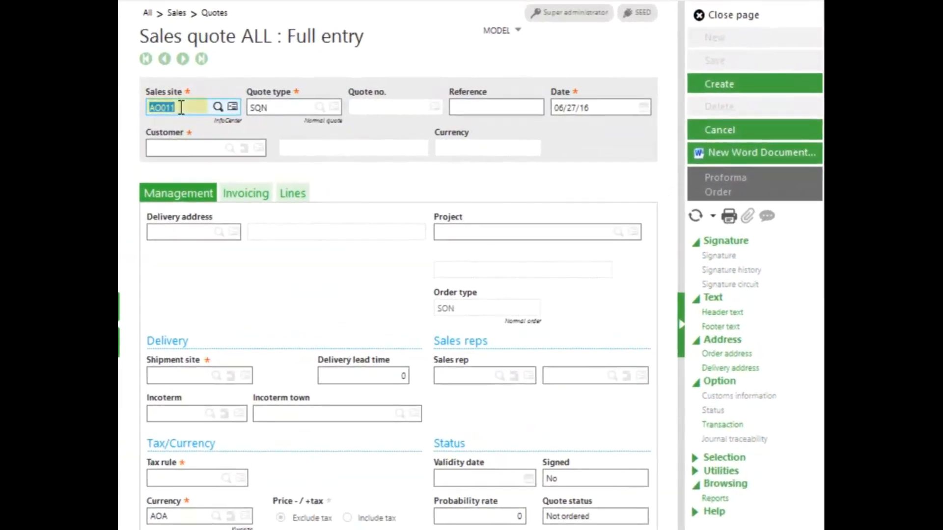
left_click_drag(181, 107, 131, 109)
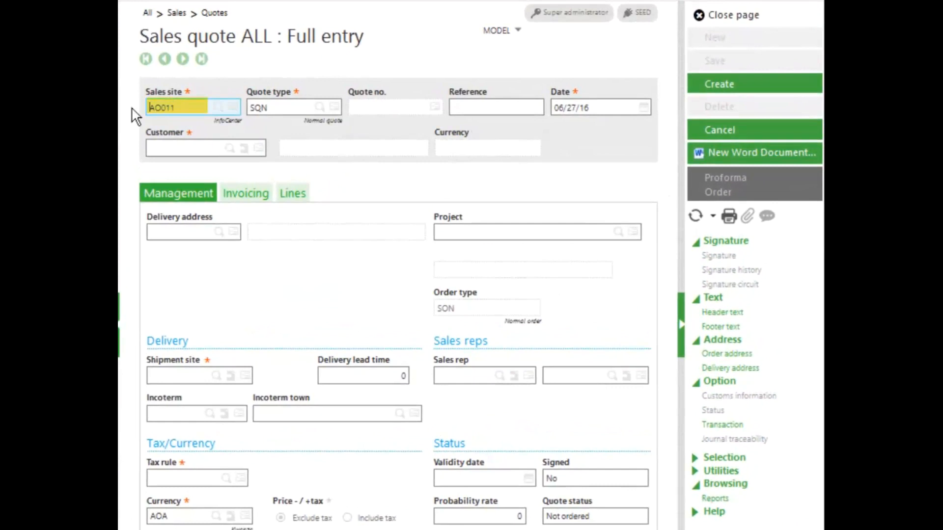
key("Delete")
key("Delete")
key("Delete")
key("Delete")
key("Delete")
type("NA012")
key("Tab")
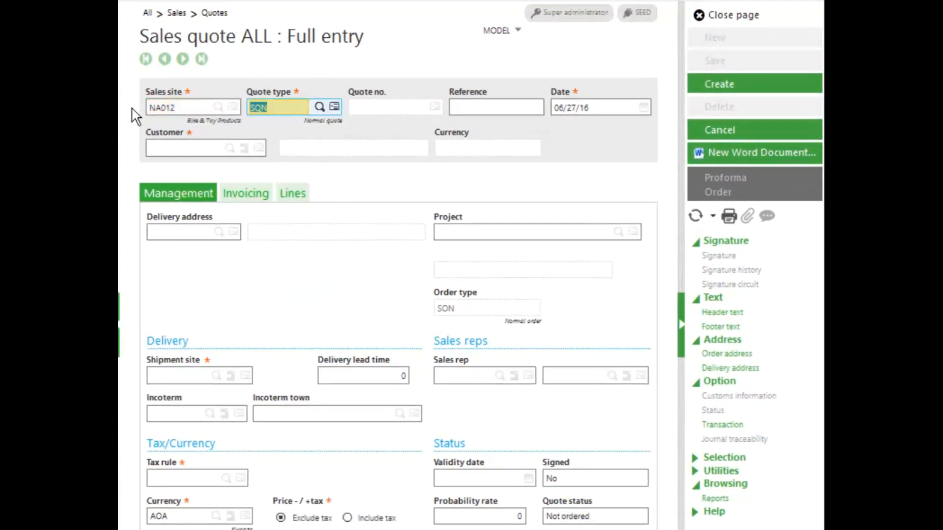
- Keep the default quote type and date, filter the customers by company name "fun", and select Fun Times Stores for the quote
key("Tab")
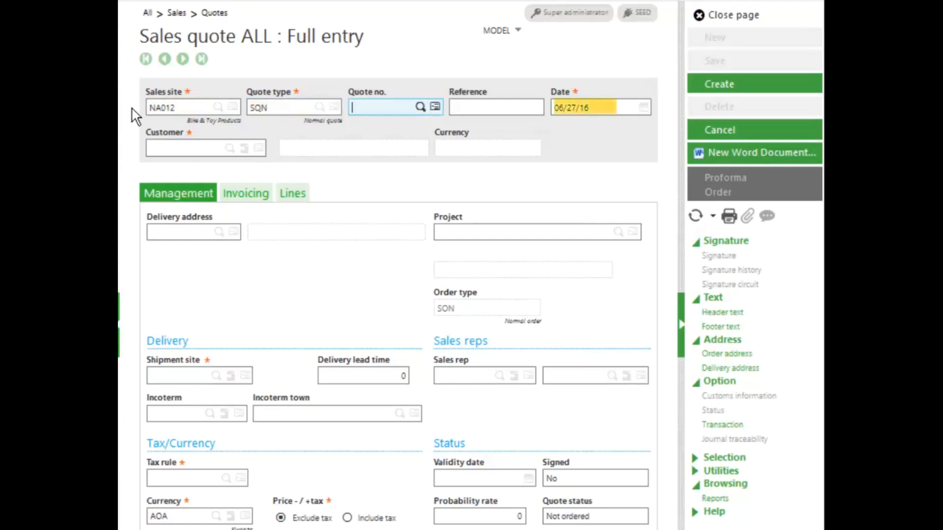
key("Tab")
key("Tab")
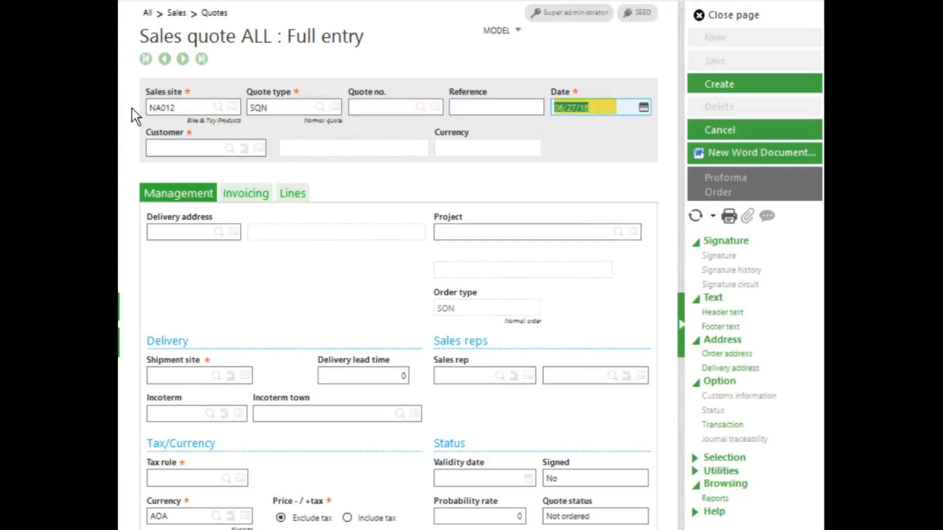
key("Tab")
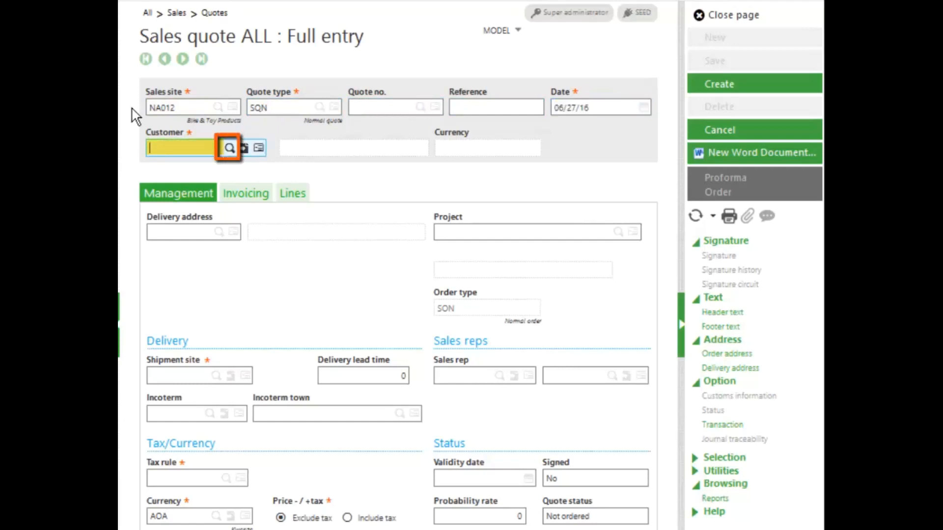
left_click(230, 150)
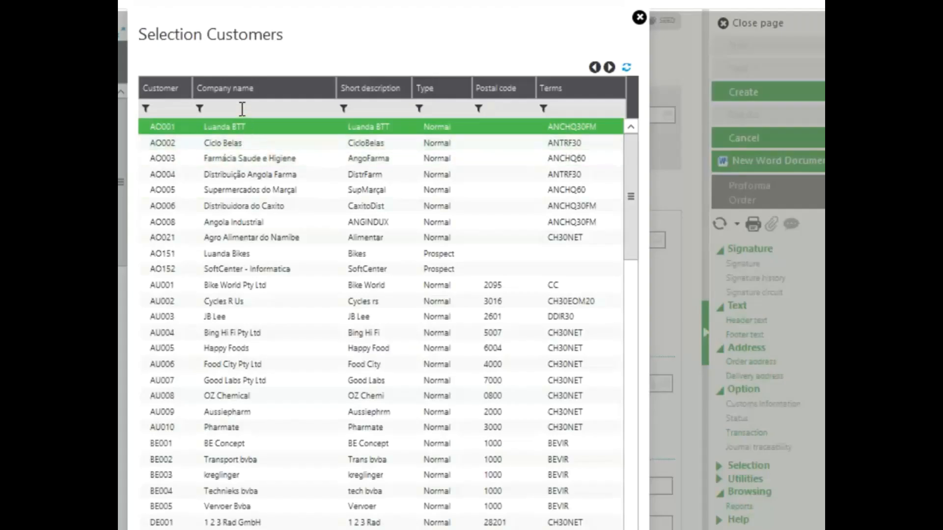
left_click(242, 109)
type("fun")
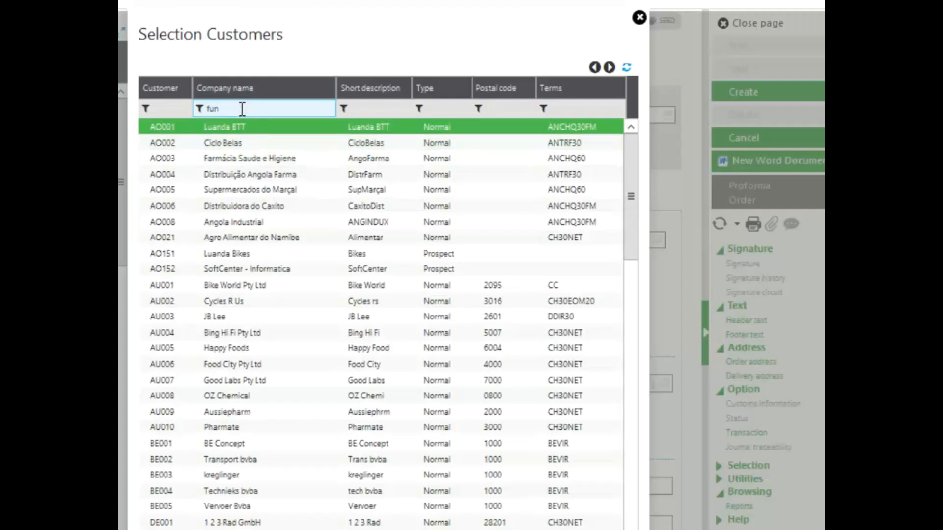
key("Return")
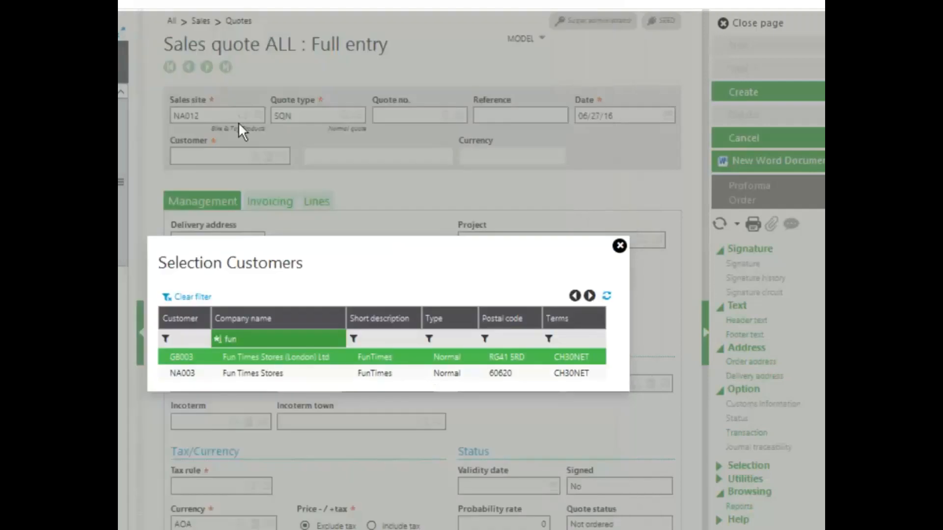
left_click(279, 374)
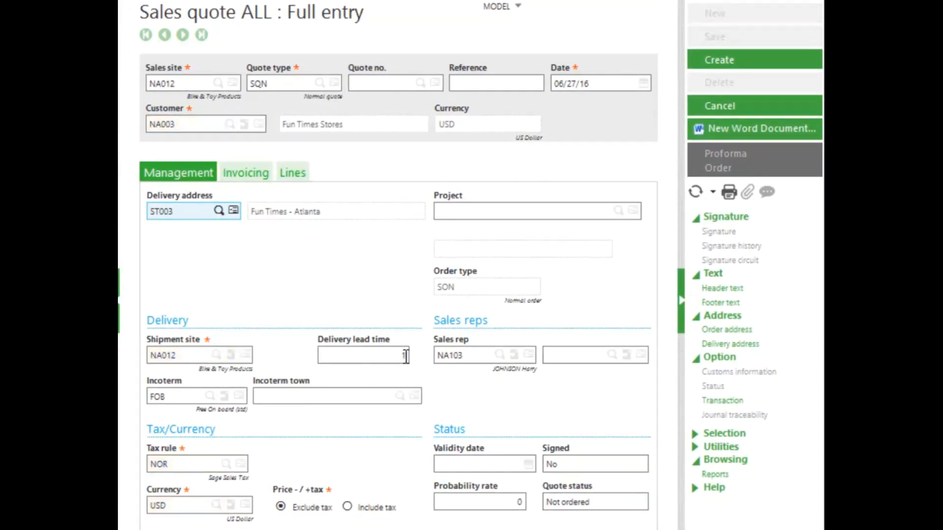
- Set the quote's delivery lead time to 3 and its validity date to July 27, 2016
left_click(405, 356)
type("3")
key("Tab")
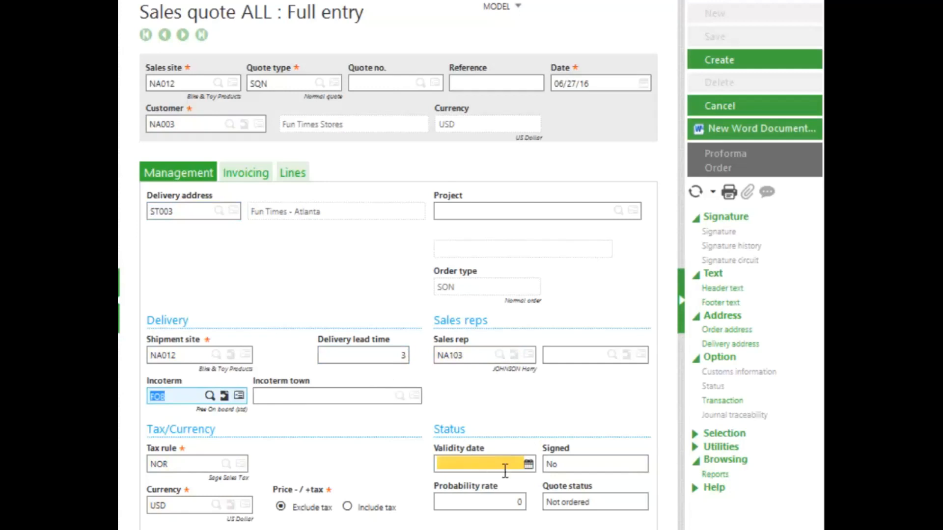
left_click(505, 464)
left_click(528, 464)
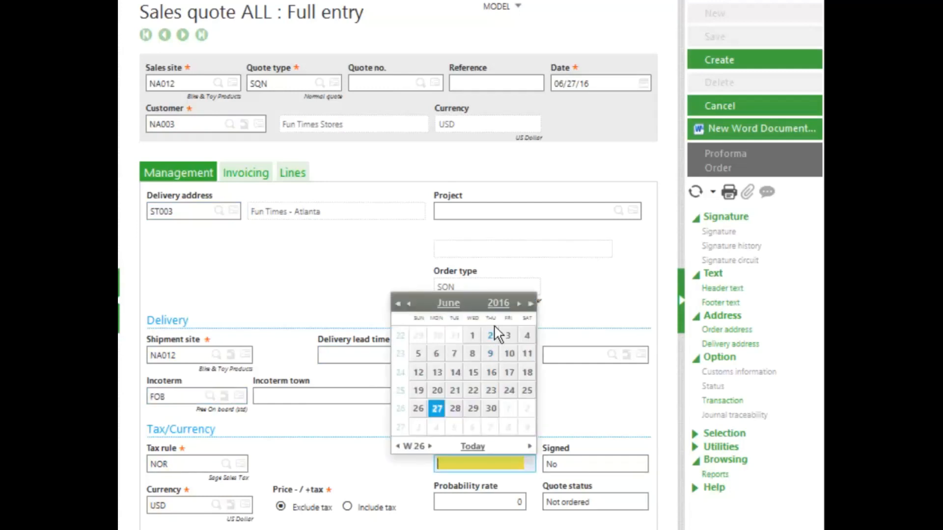
left_click(527, 304)
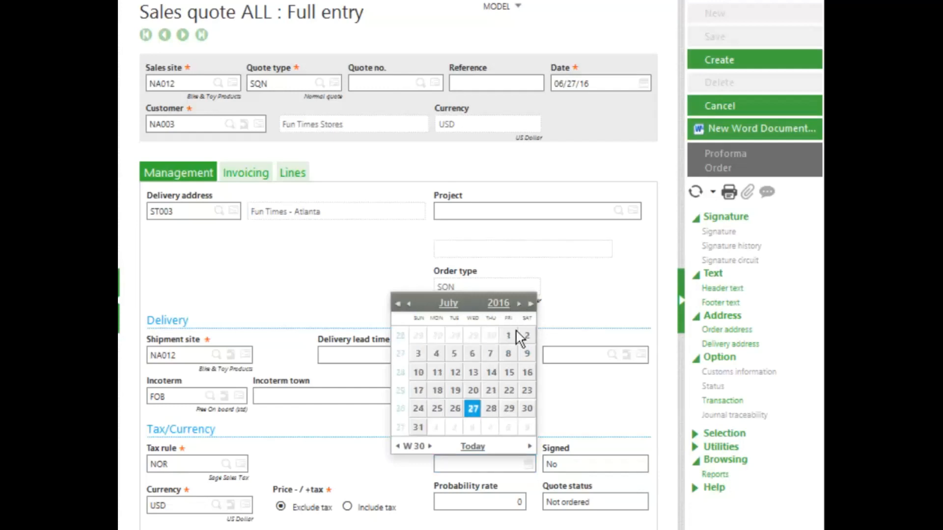
left_click(473, 408)
- Review the invoicing details, then add product DIS013 (IPHONE 5) to the first quote line by filtering product descriptions for "iphone"
left_click(240, 174)
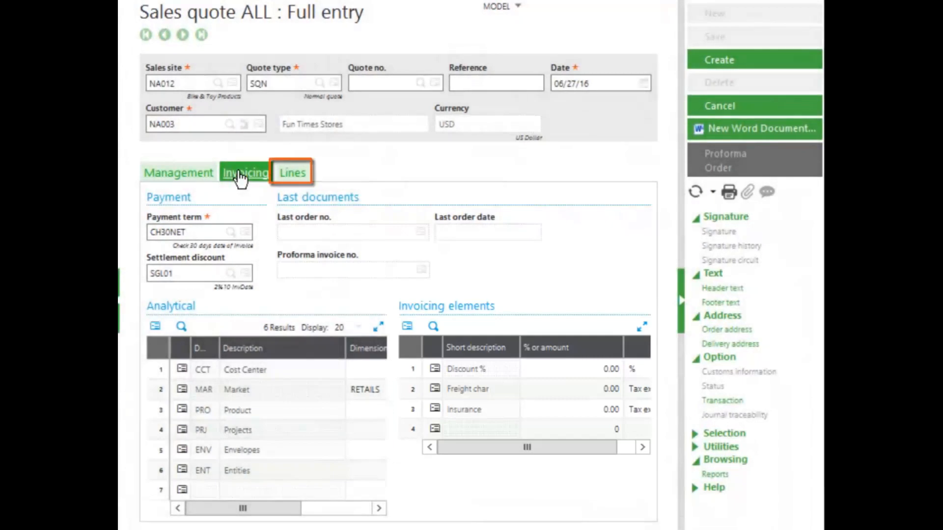
left_click(292, 182)
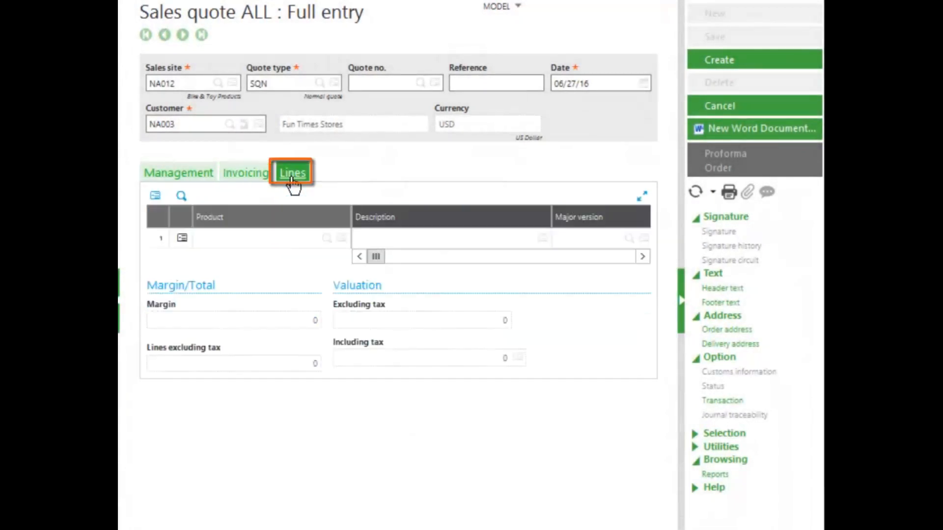
left_click(310, 243)
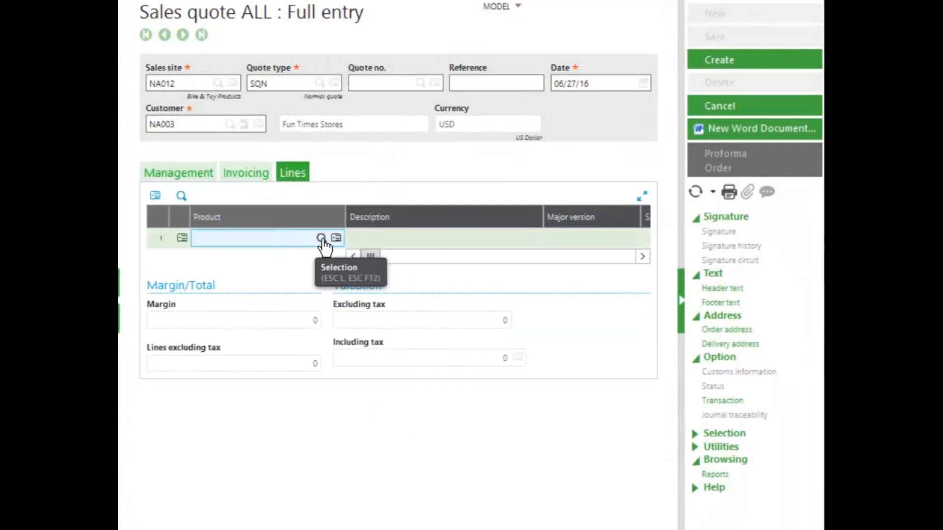
left_click(322, 238)
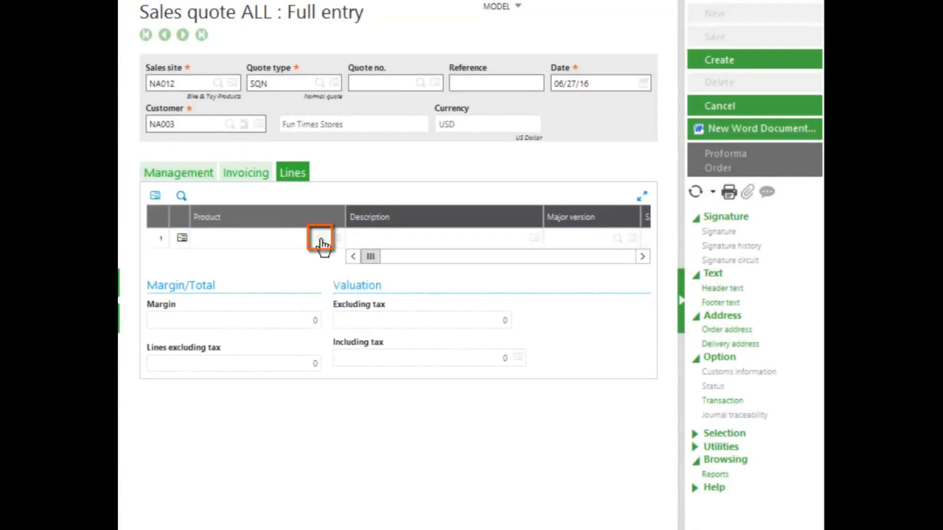
left_click(238, 104)
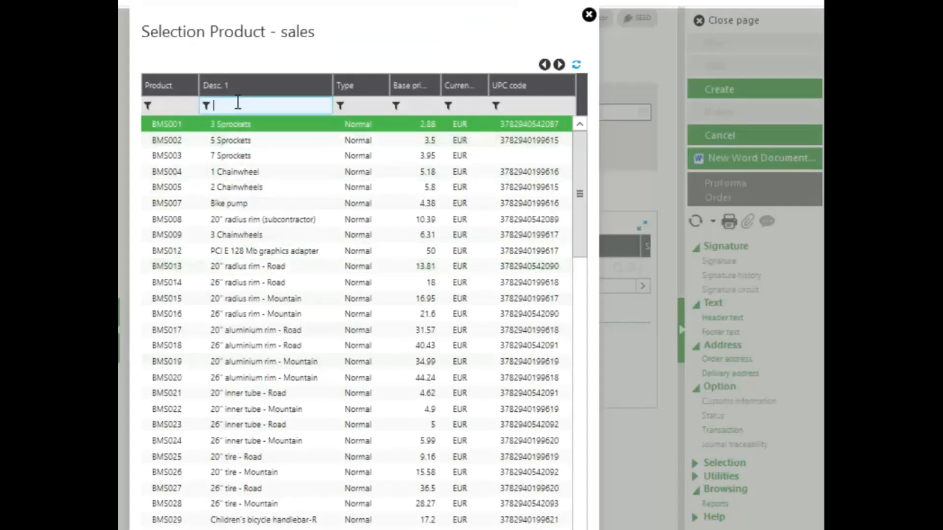
type("iphone")
key("Tab")
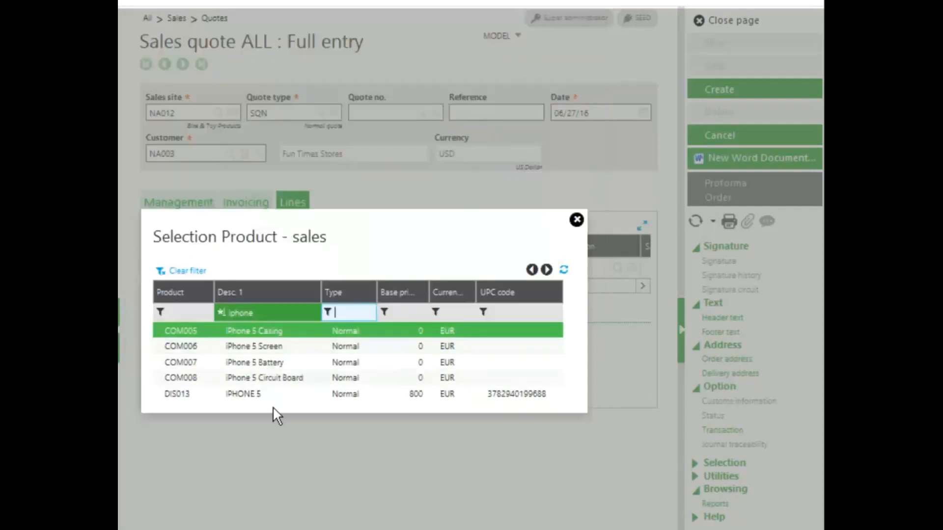
left_click(257, 395)
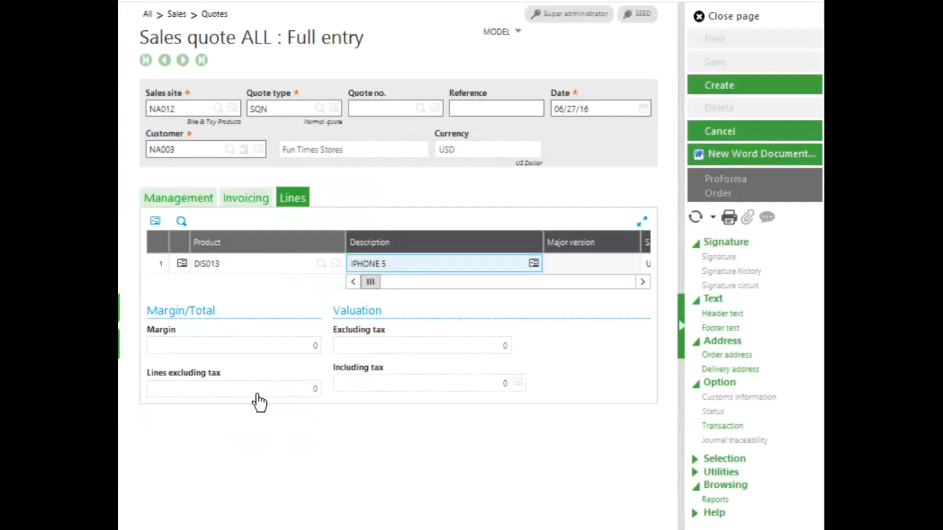
- Set the IPHONE 5 line's quantity to 12, keep the default sales unit and gross price, and create the quote
key("Tab")
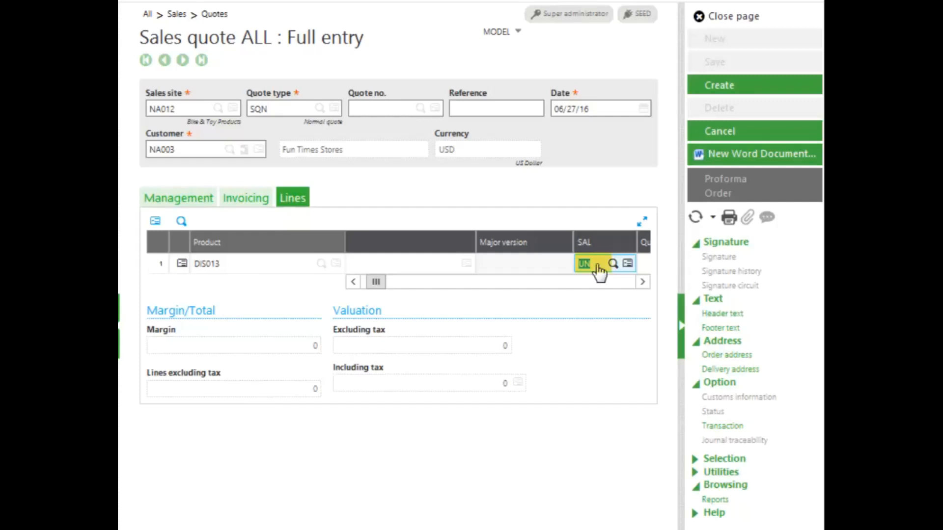
key("Tab")
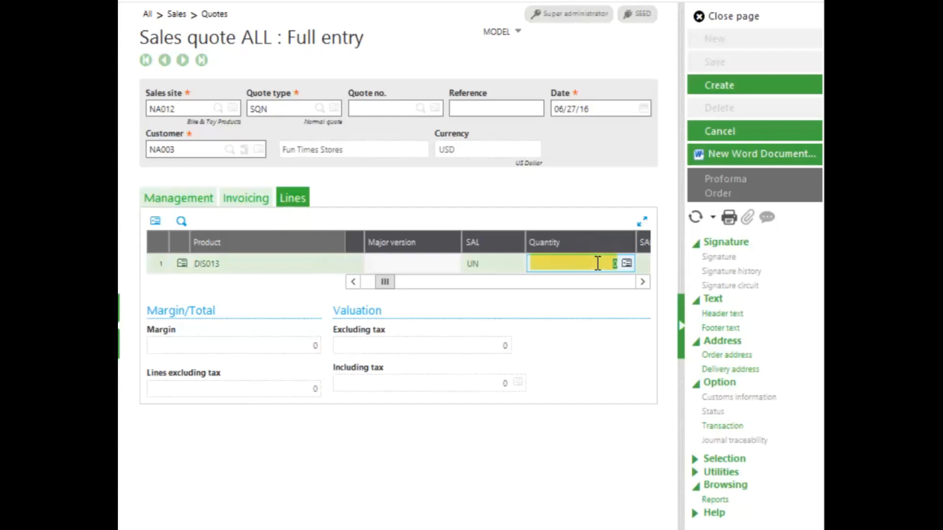
type("12")
key("Tab")
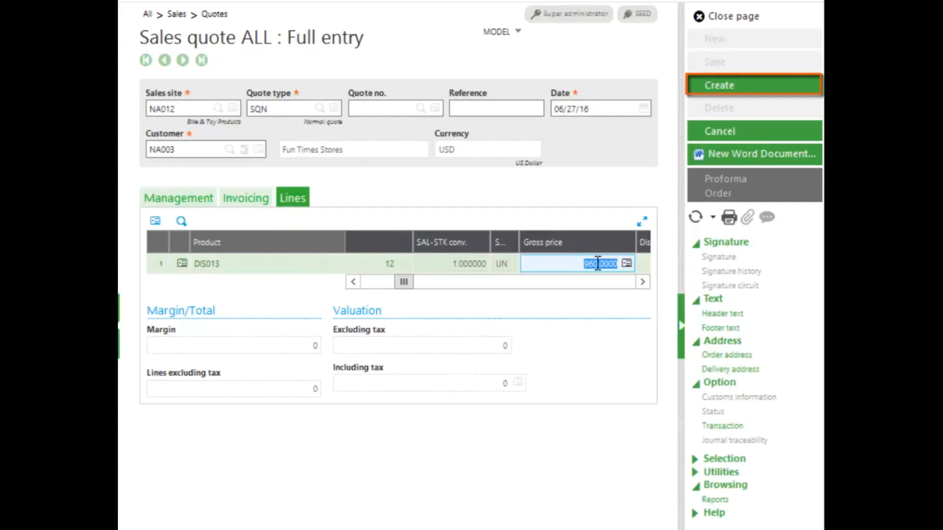
left_click(720, 89)
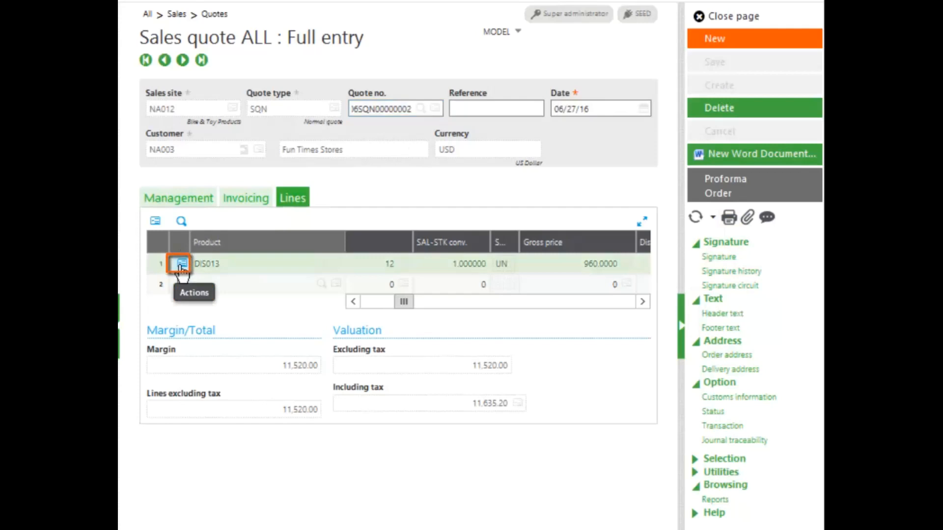
- View the text entry windows for the first quote line and the quote header, closing each without adding text
left_click(182, 265)
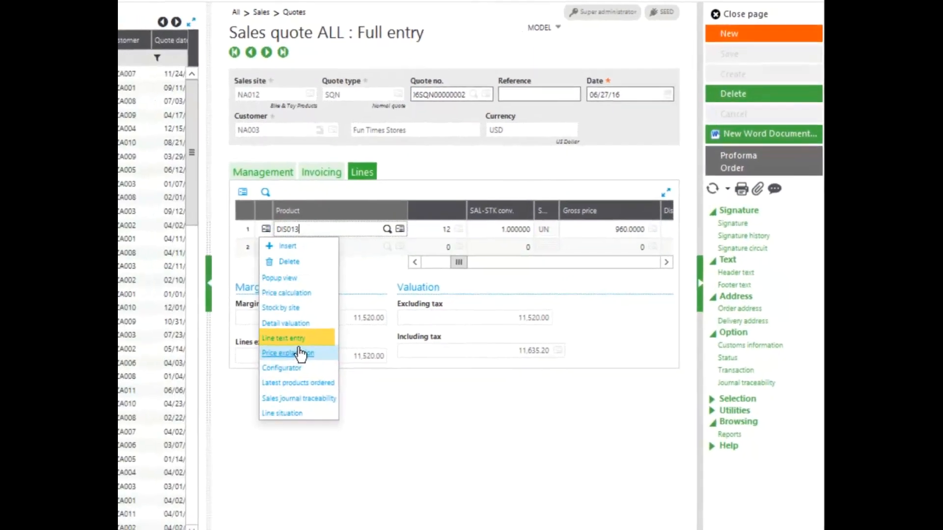
left_click(334, 323)
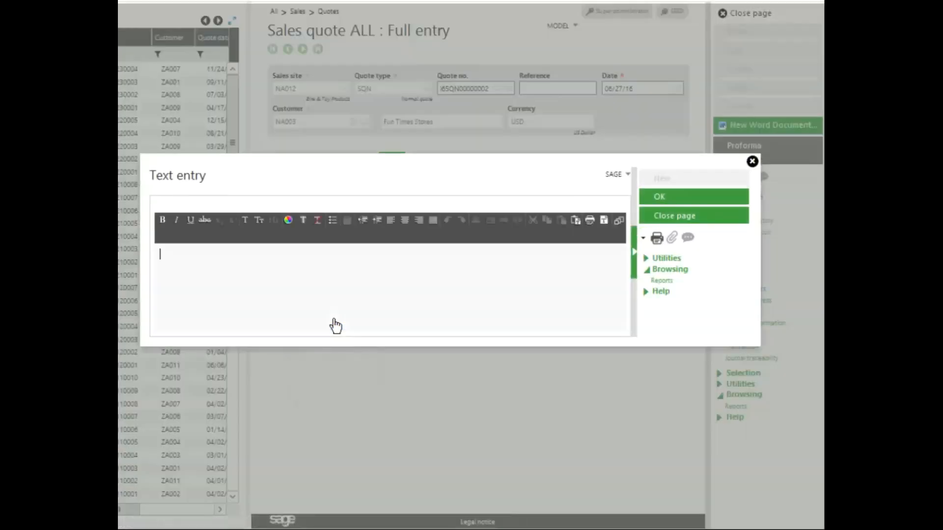
left_click(670, 220)
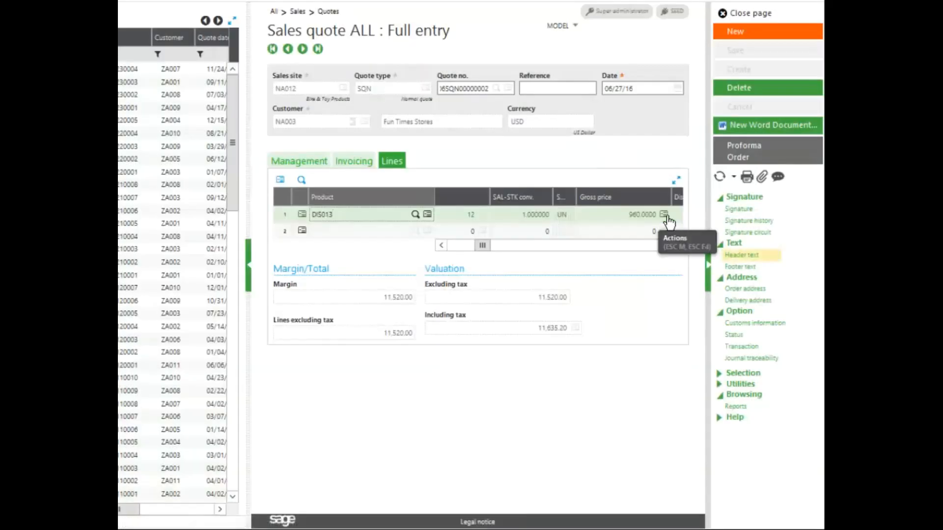
left_click(734, 260)
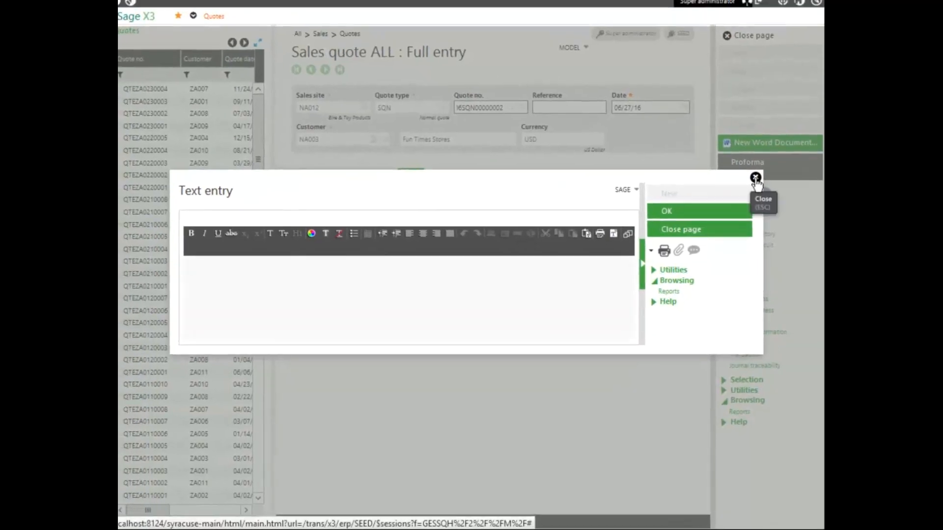
left_click(755, 178)
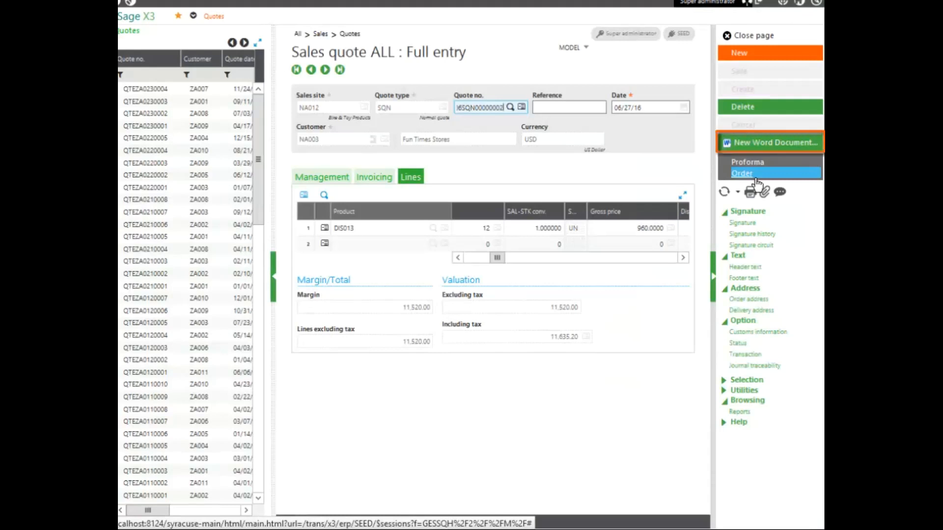
- Generate a Word document of the quote from the existing "Template for quotes (English)" and open it in Microsoft Word
left_click(754, 145)
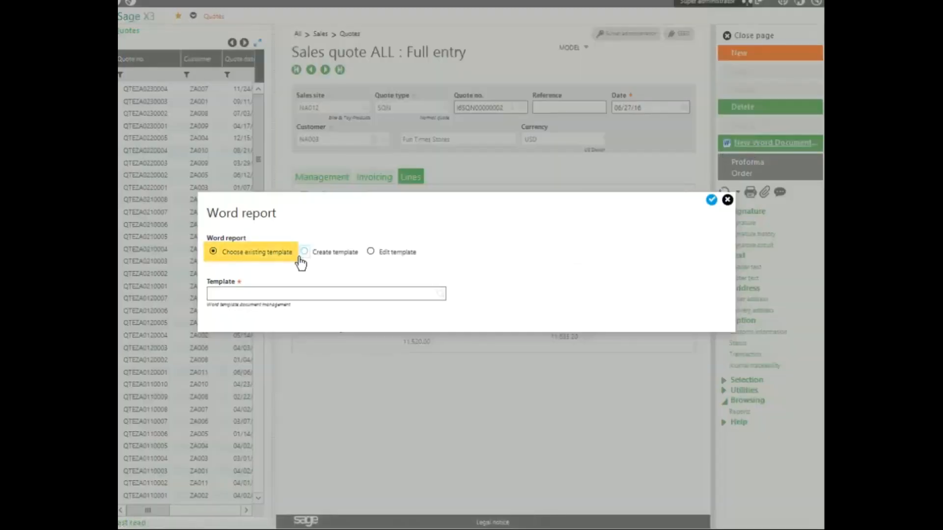
left_click(440, 295)
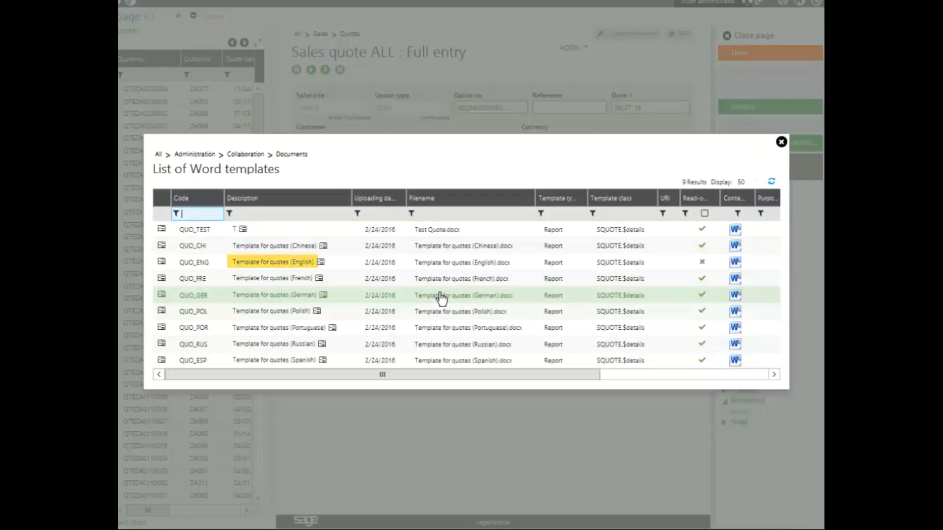
left_click(290, 263)
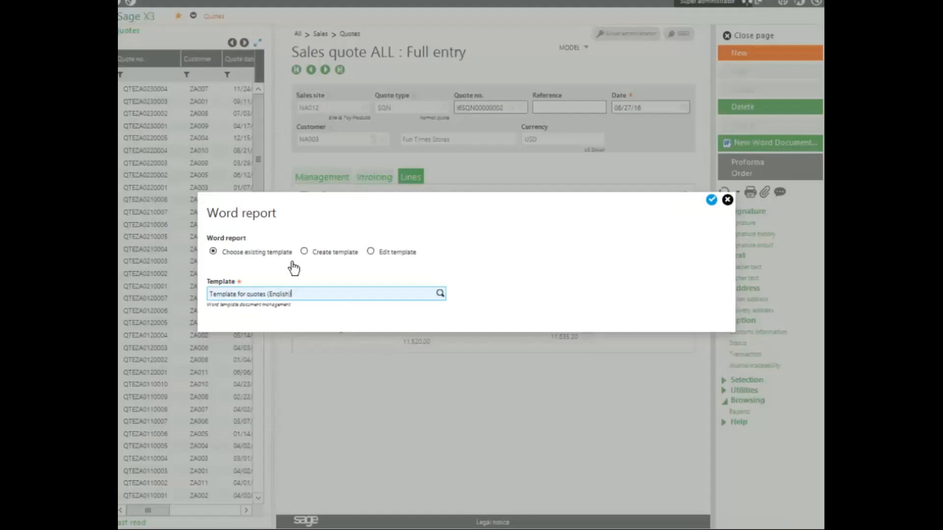
left_click(711, 199)
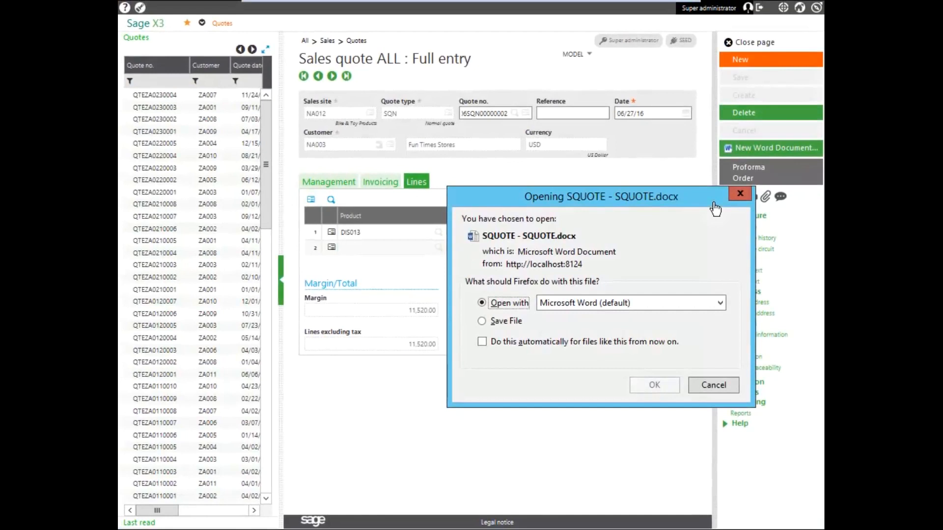
left_click(648, 385)
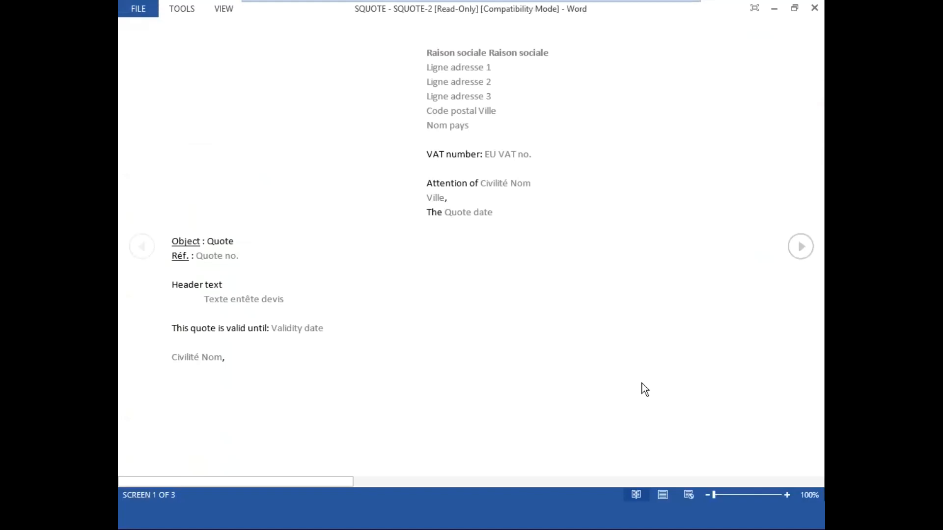
- Switch the Word quote from reading to editing view to see the Sage add-in options, and close Word to return to Sage X3
left_click(228, 10)
left_click(254, 34)
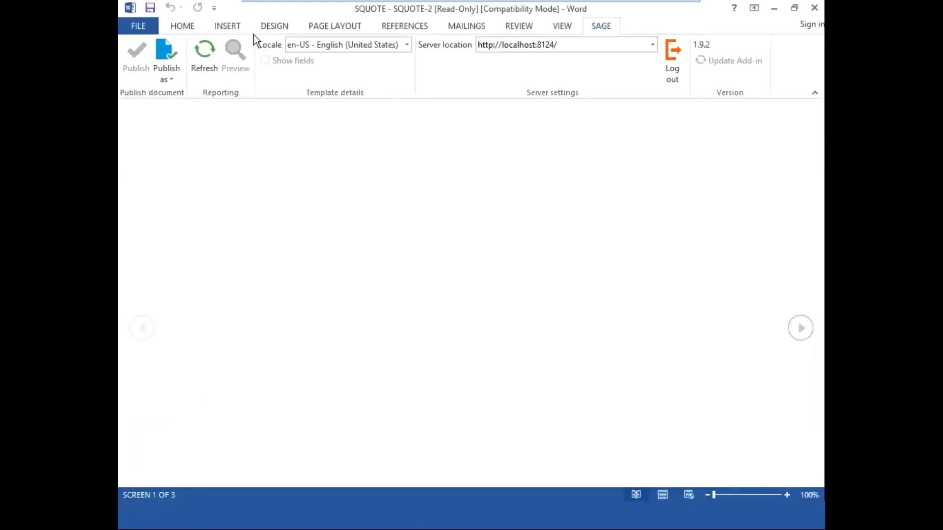
left_click(814, 8)
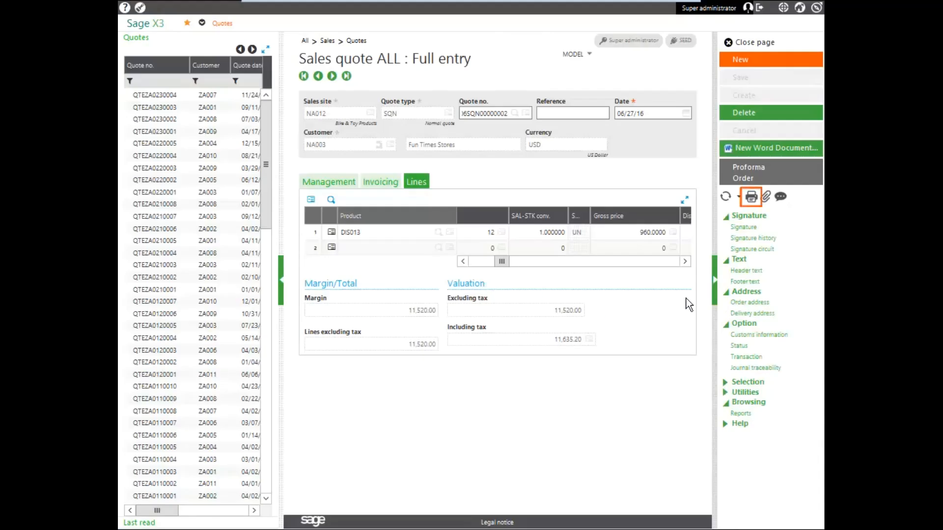
- Print the current quote with the DEVICLIENT (Customer quote) report, keeping the default parameters and PREVISU destination, and open the PDF in Adobe Acrobat Reader DC
left_click(750, 198)
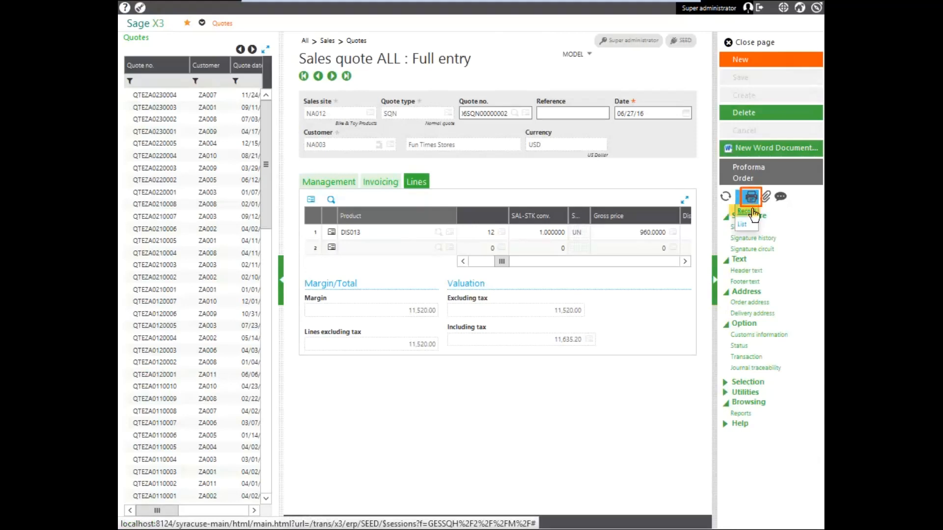
left_click(746, 211)
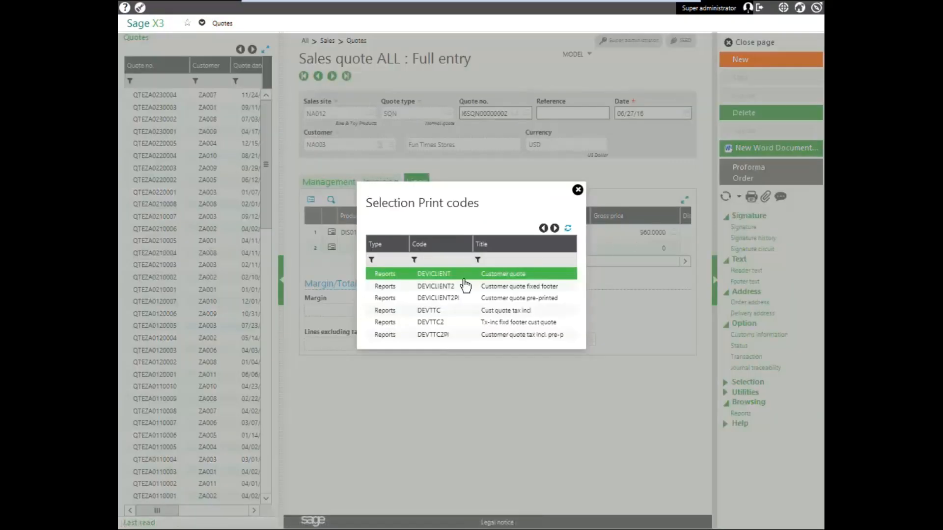
left_click(439, 280)
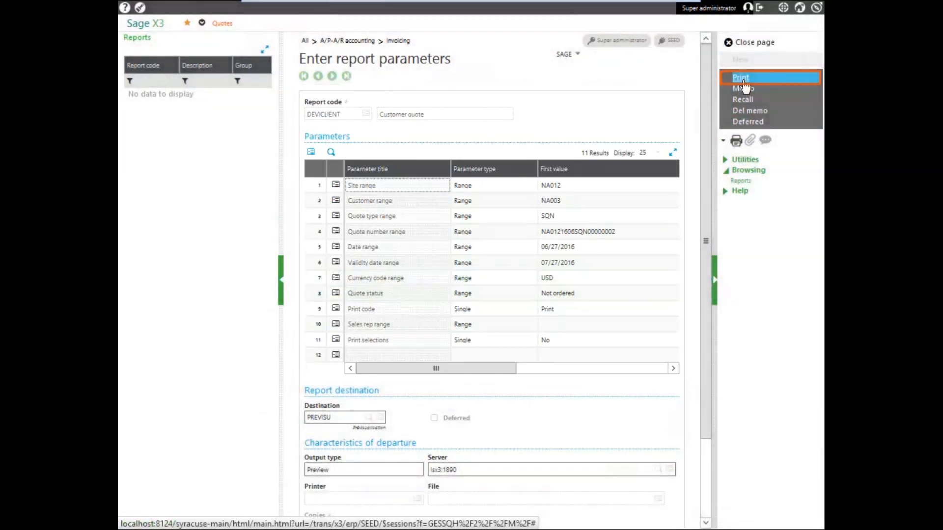
left_click(742, 79)
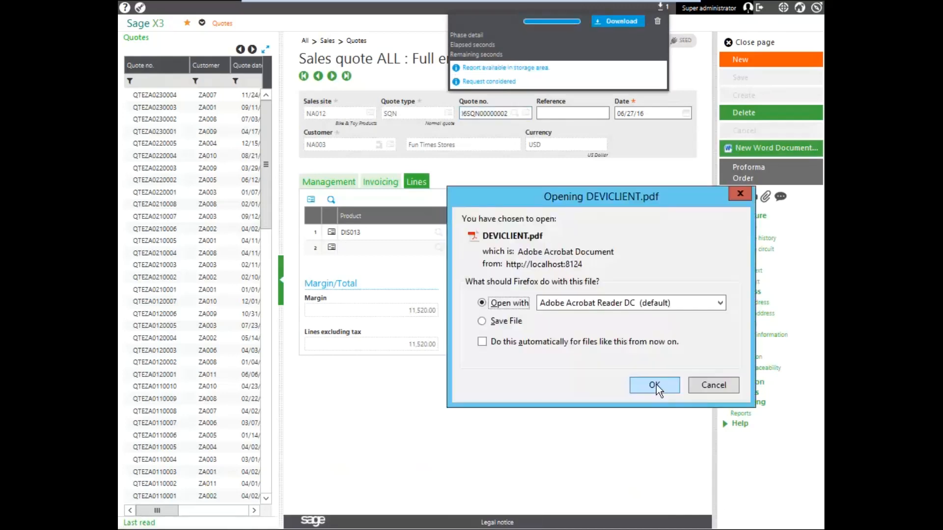
left_click(655, 386)
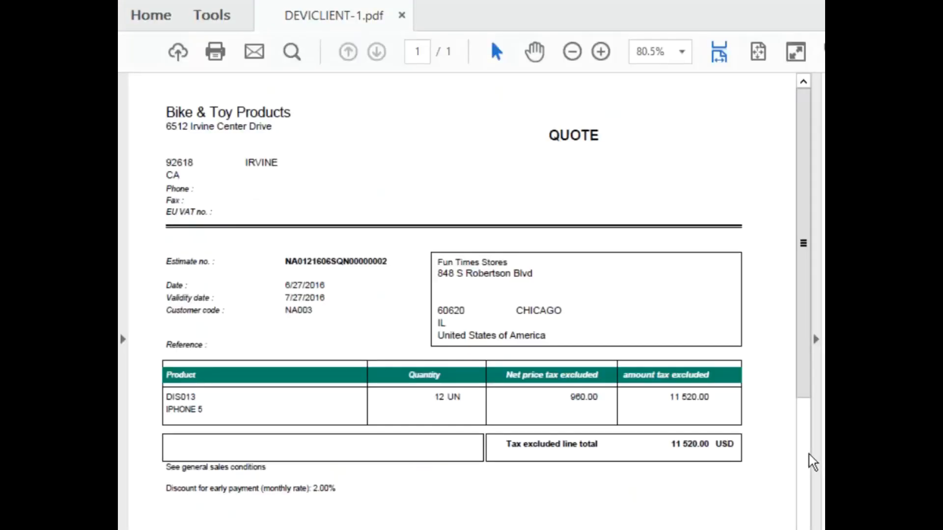